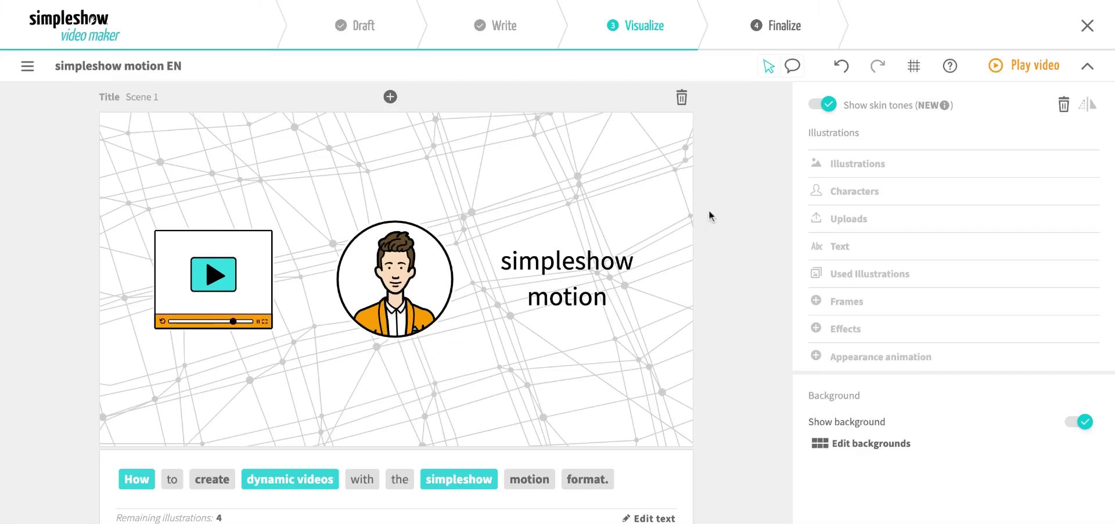
Try two other variants of the title scene's video-player illustration, then restore the original one.
scroll(712, 216, down, 1)
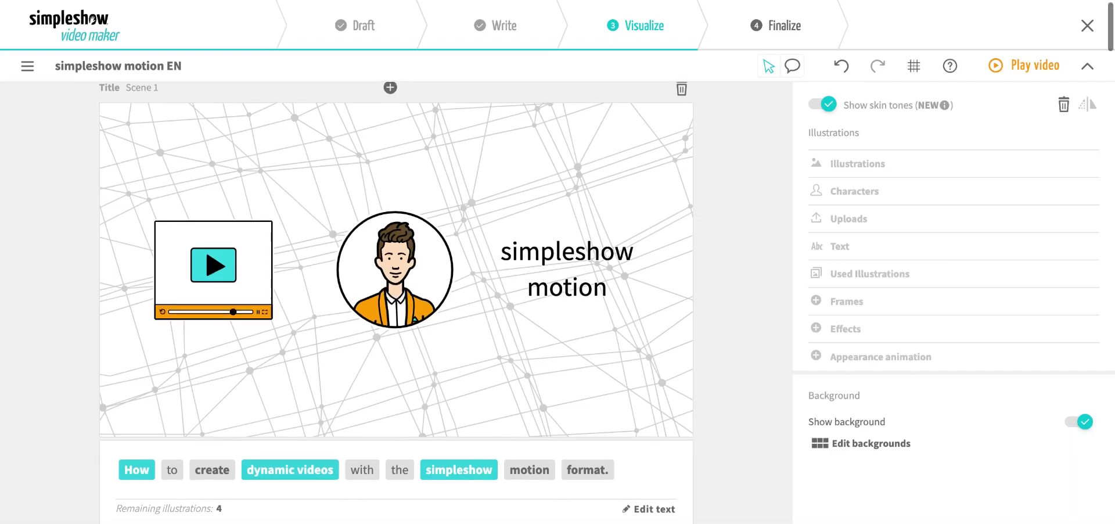
scroll(396, 304, down, 6)
scroll(428, 265, up, 6)
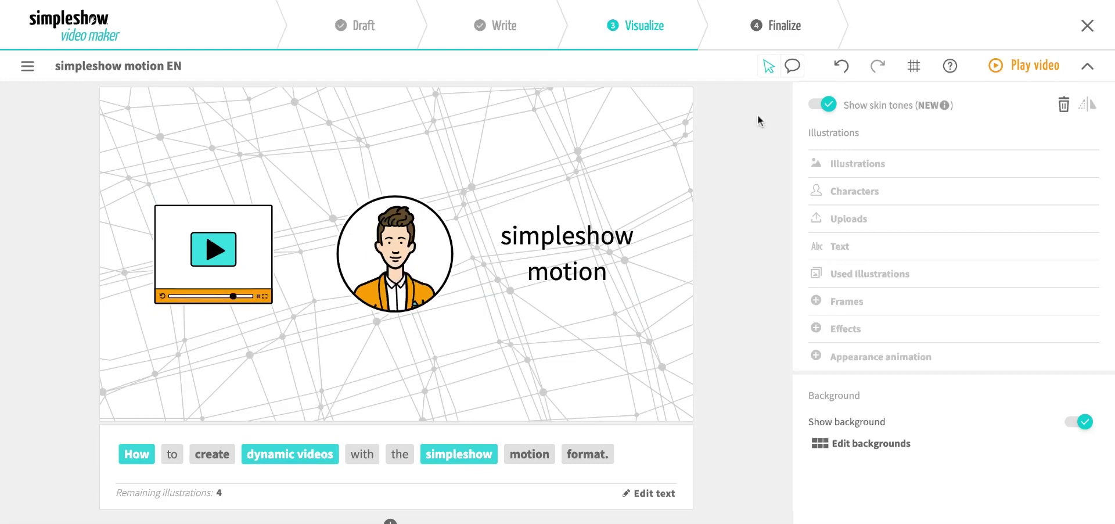
click(268, 210)
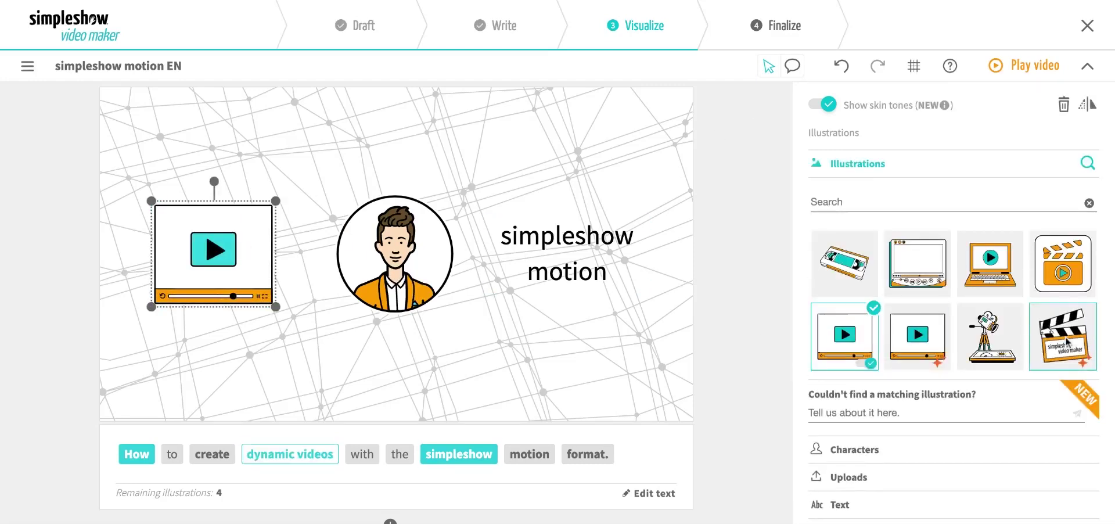
click(1066, 343)
click(914, 349)
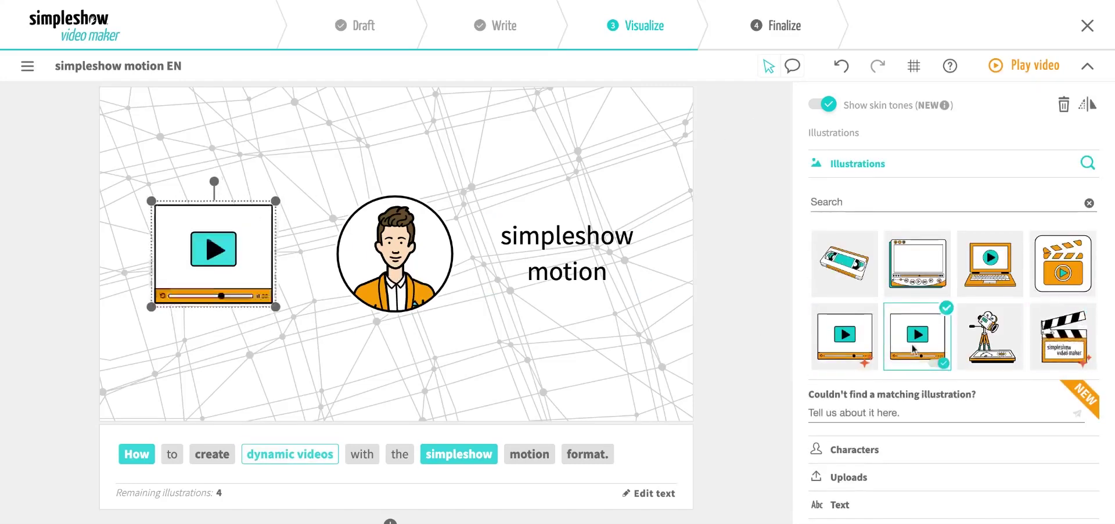
click(842, 346)
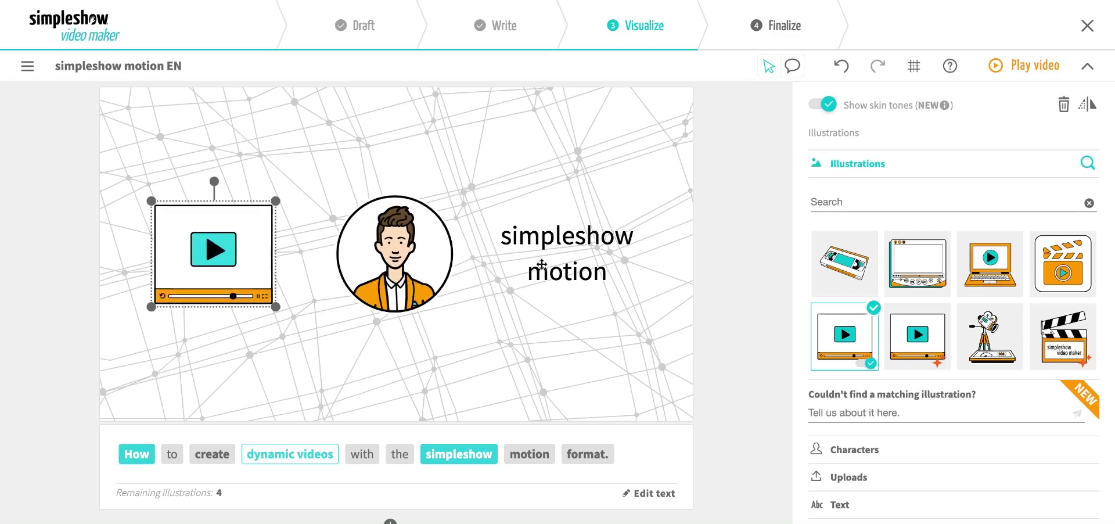
Scroll down to Scene 2, with the logo, heart, Tom and clapperboard.
scroll(634, 273, down, 6)
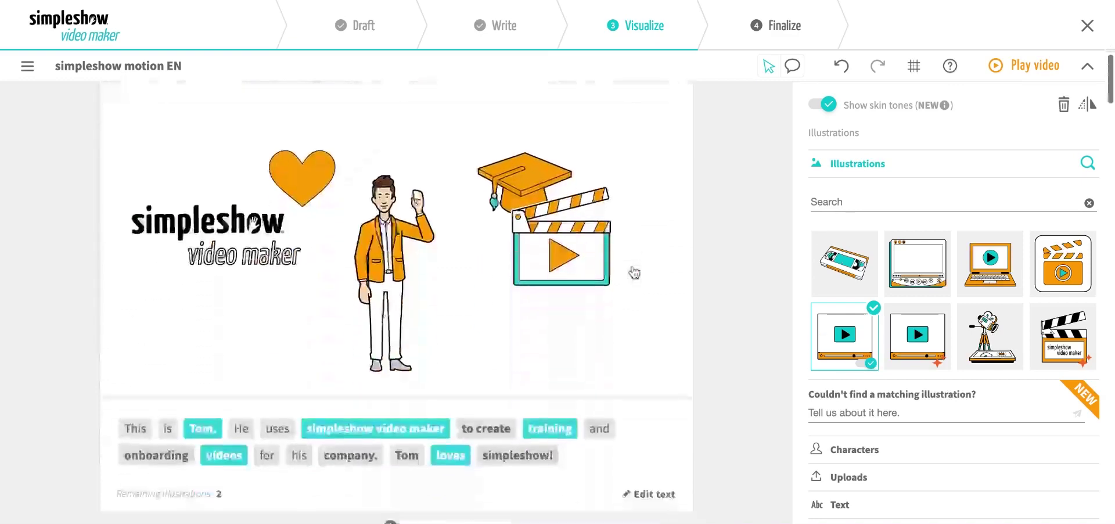
scroll(635, 273, down, 12)
scroll(635, 273, up, 7)
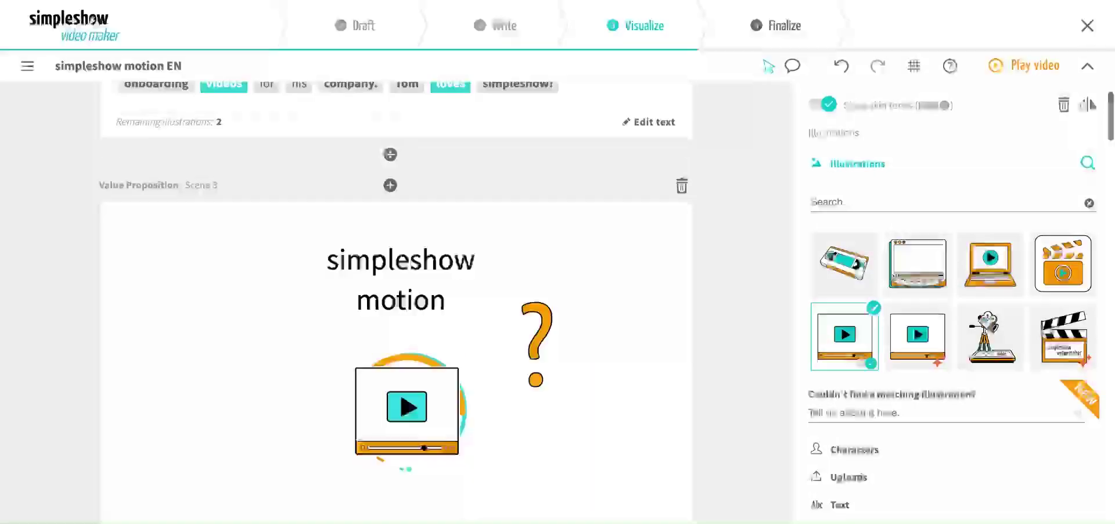
scroll(395, 267, up, 8)
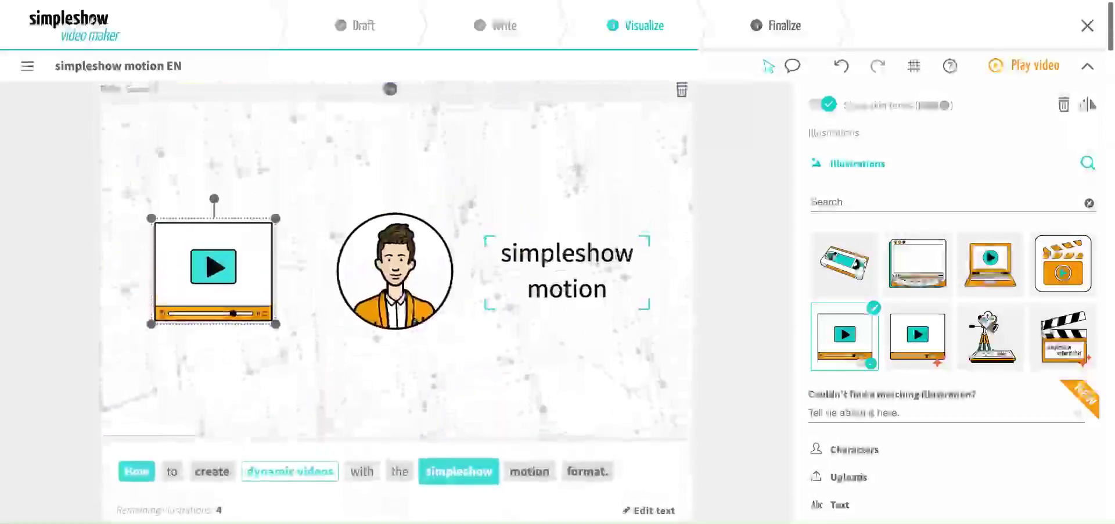
scroll(395, 268, down, 6)
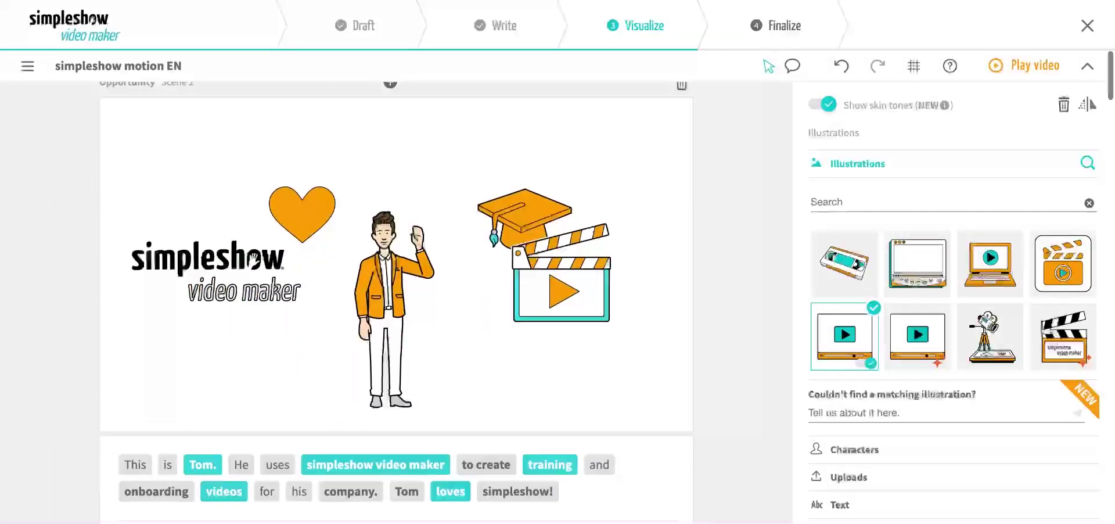
Select Tom and try the Neutral, Happy, Sad and Inspired poses, settling on Waving.
scroll(635, 251, down, 1)
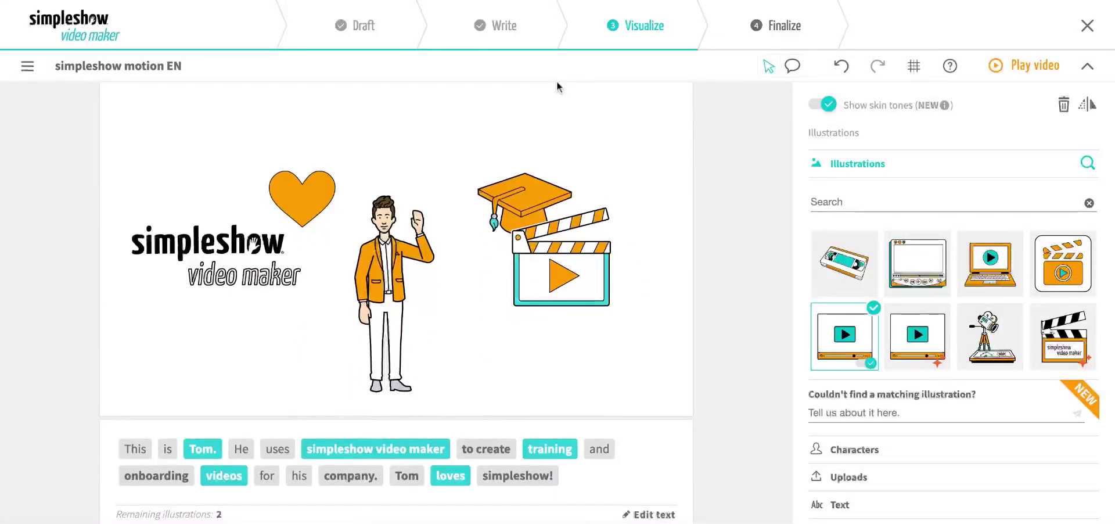
click(391, 255)
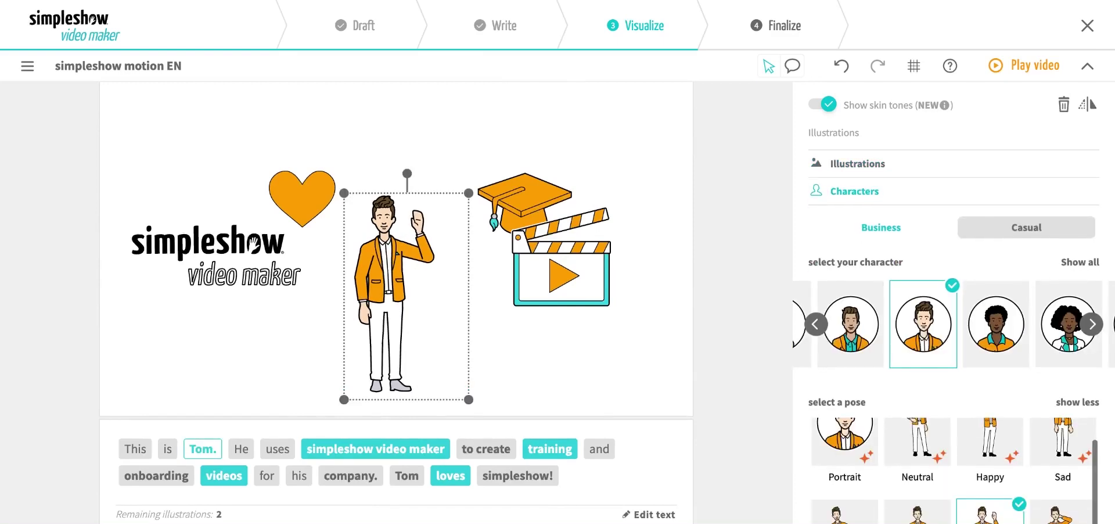
scroll(1016, 482, down, 1)
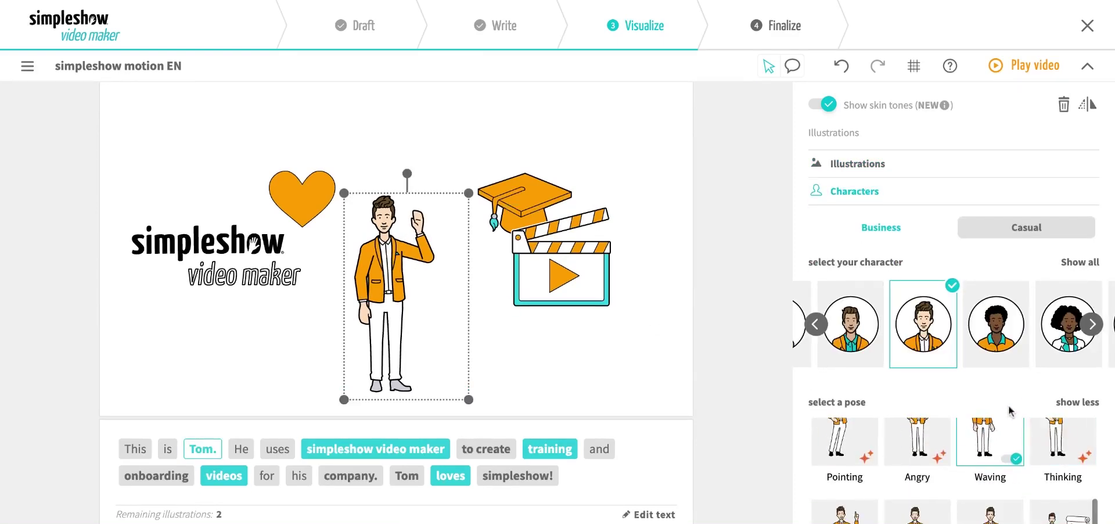
scroll(1008, 411, down, 3)
scroll(1013, 395, up, 1)
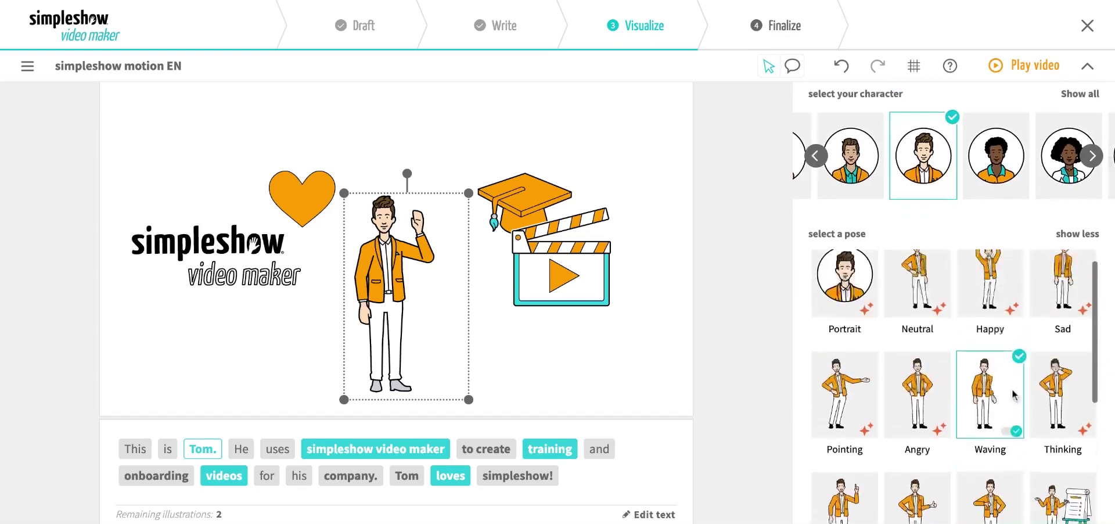
scroll(945, 478, down, 1)
scroll(945, 478, up, 1)
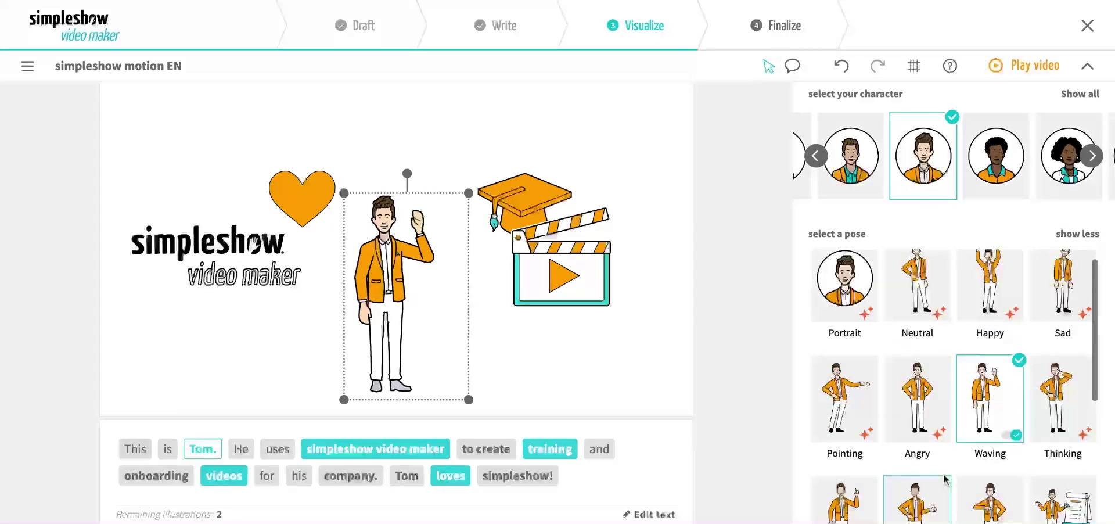
click(918, 285)
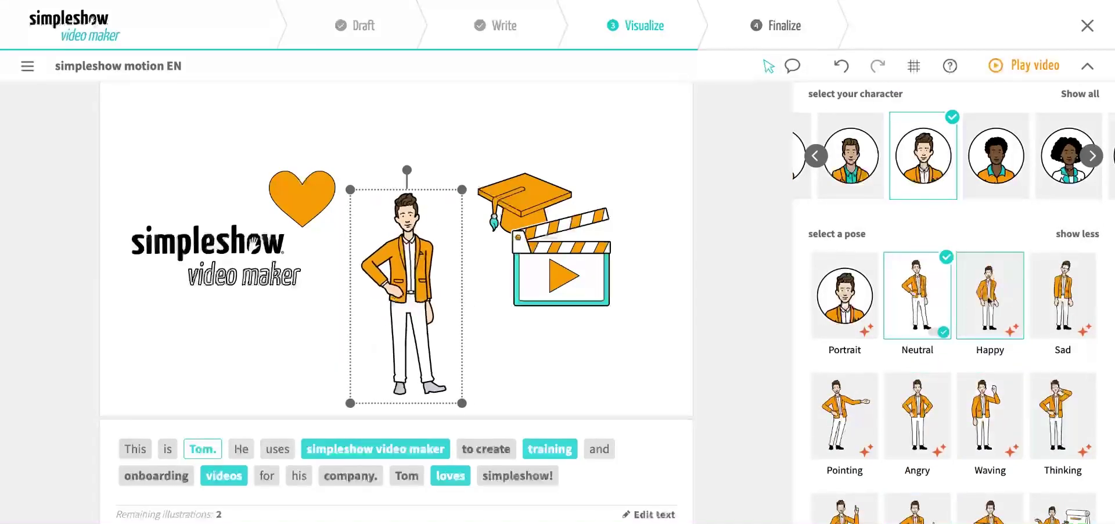
click(990, 294)
click(1063, 293)
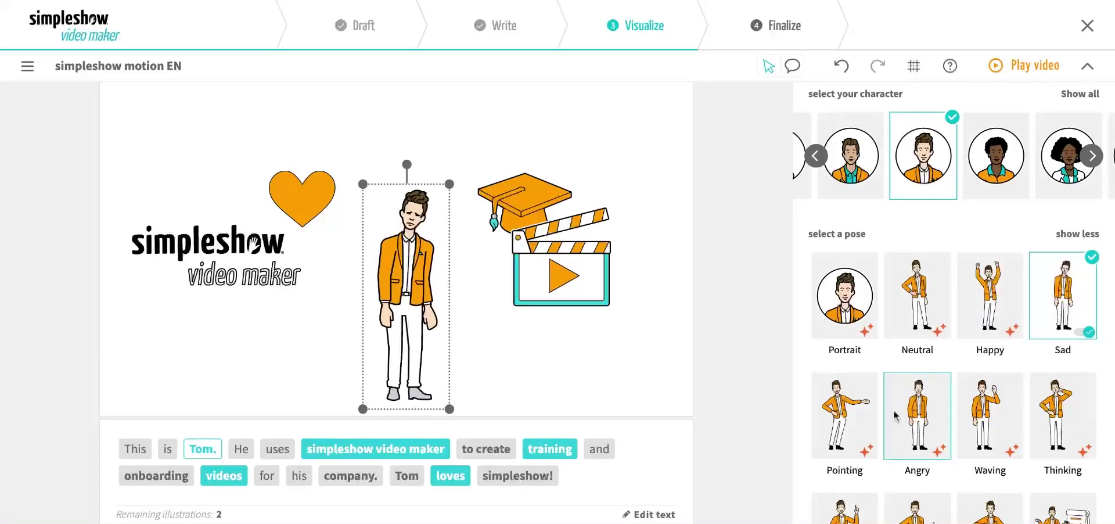
scroll(896, 416, down, 3)
click(845, 427)
click(989, 314)
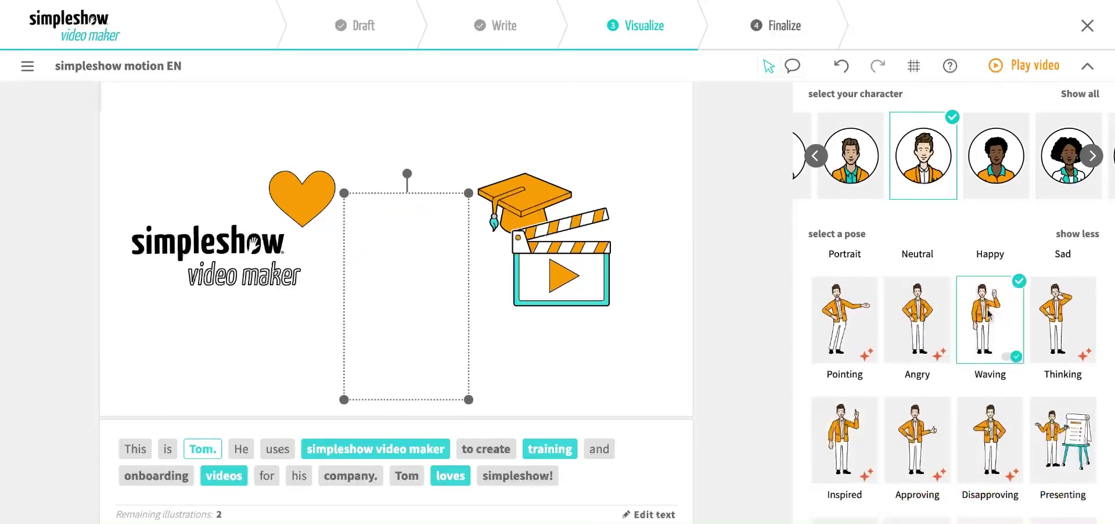
Try the teal-shirt and woman characters, keep the original Business man, then reselect Tom.
scroll(989, 314, up, 2)
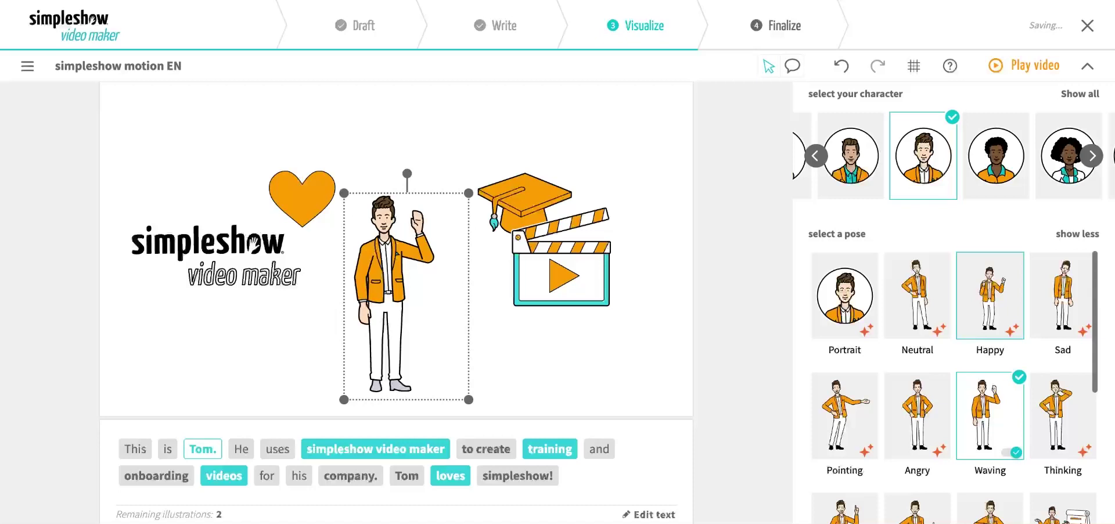
click(826, 162)
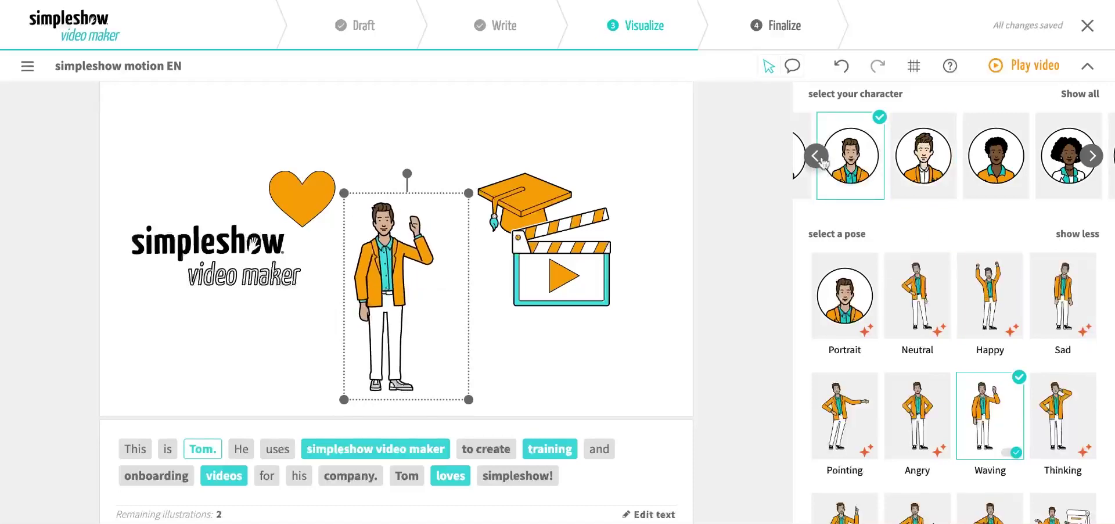
click(816, 156)
click(839, 163)
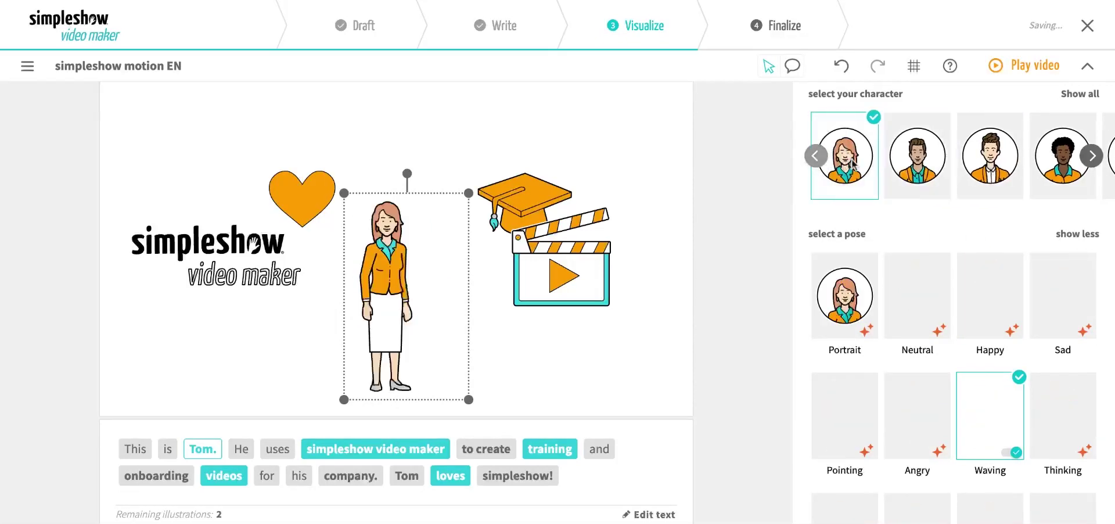
click(977, 156)
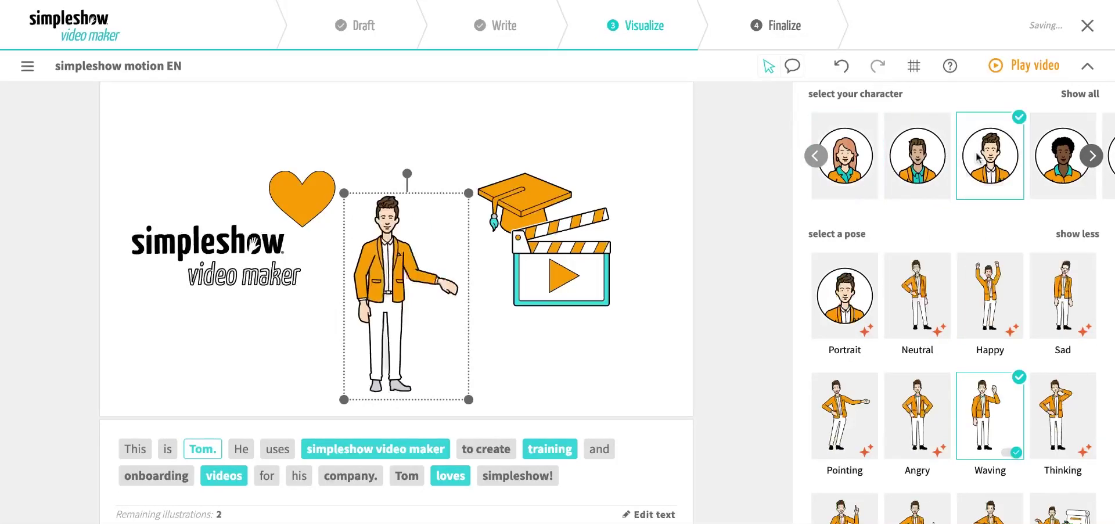
click(723, 331)
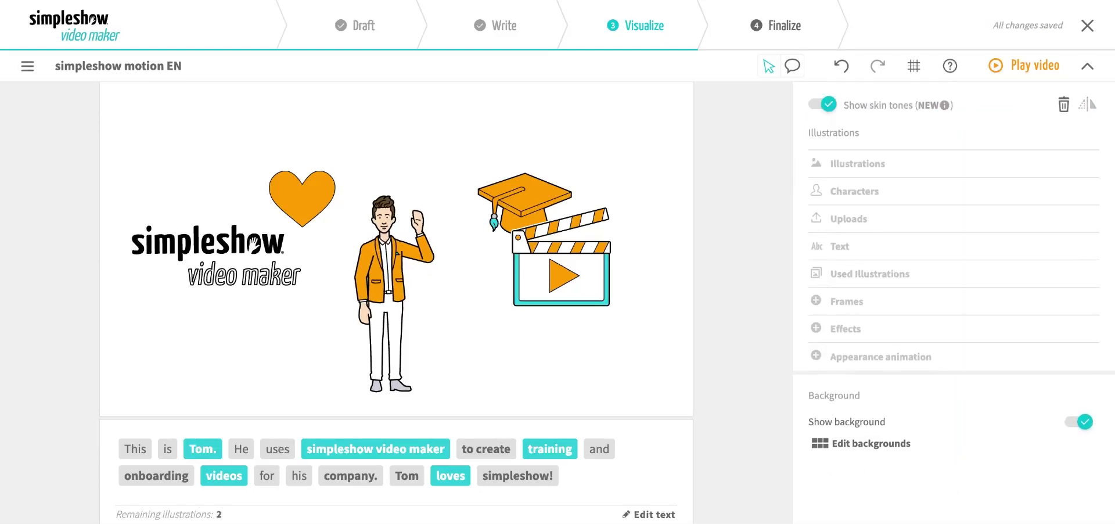
click(395, 278)
scroll(1010, 496, down, 2)
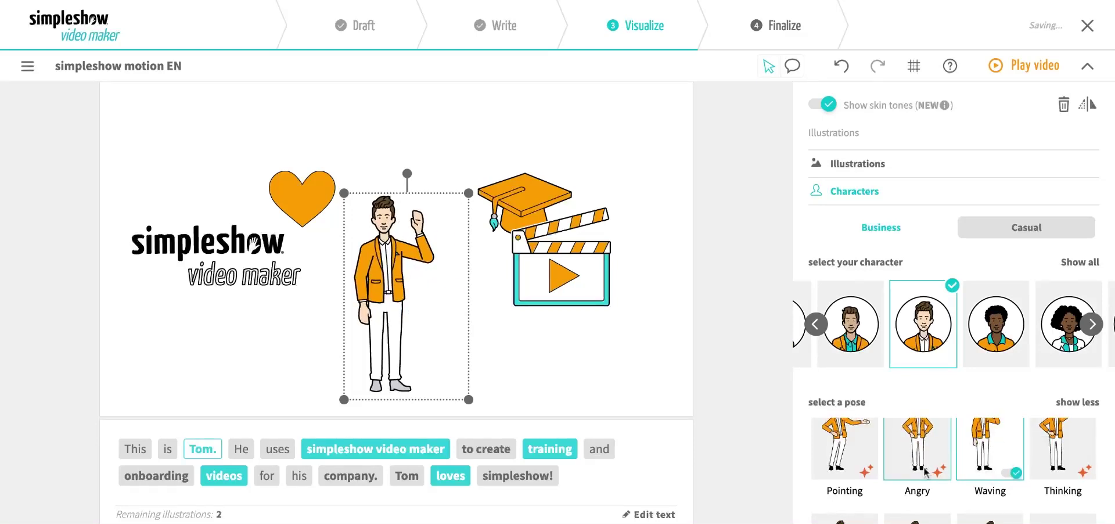
scroll(746, 437, down, 3)
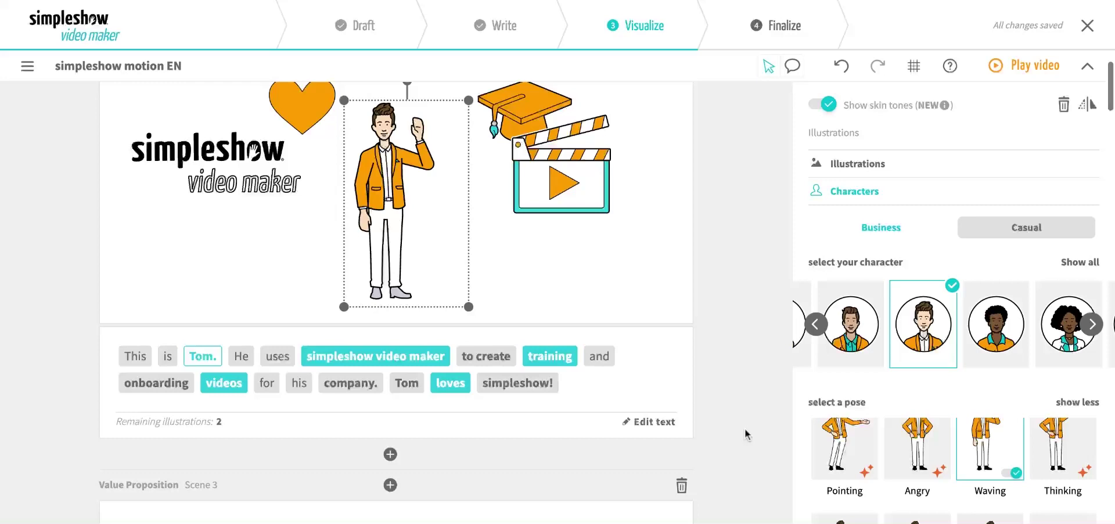
click(390, 356)
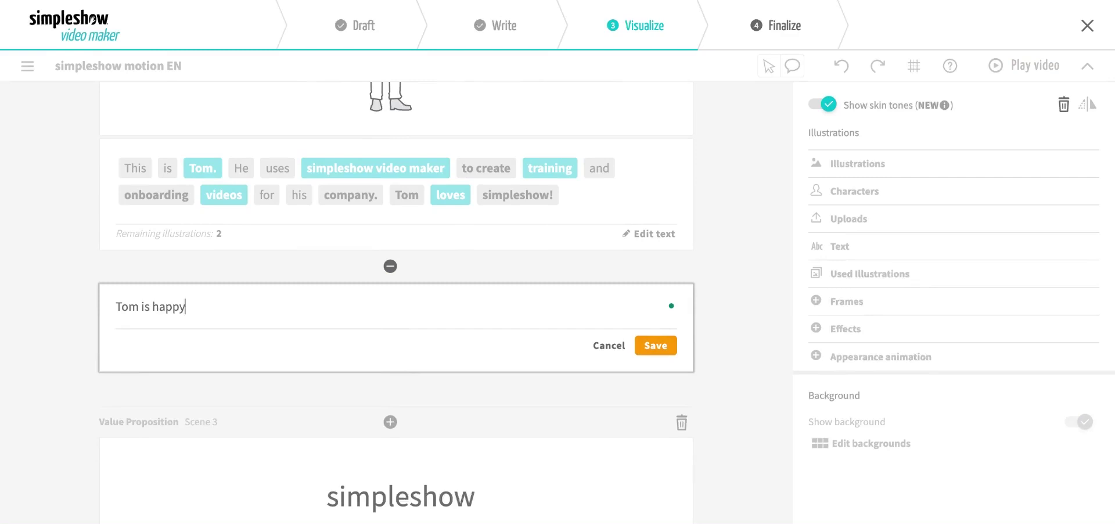
click(644, 348)
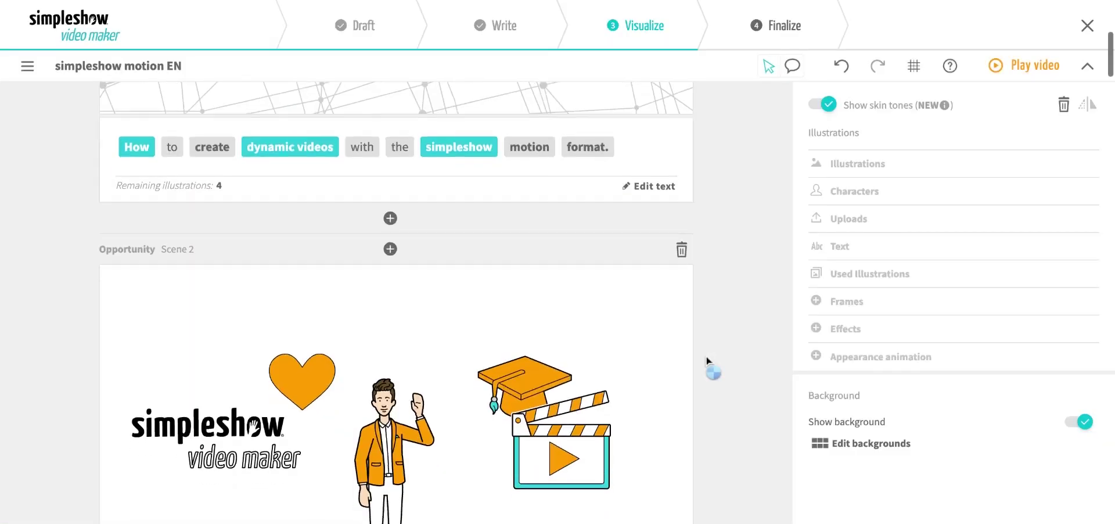
click(393, 289)
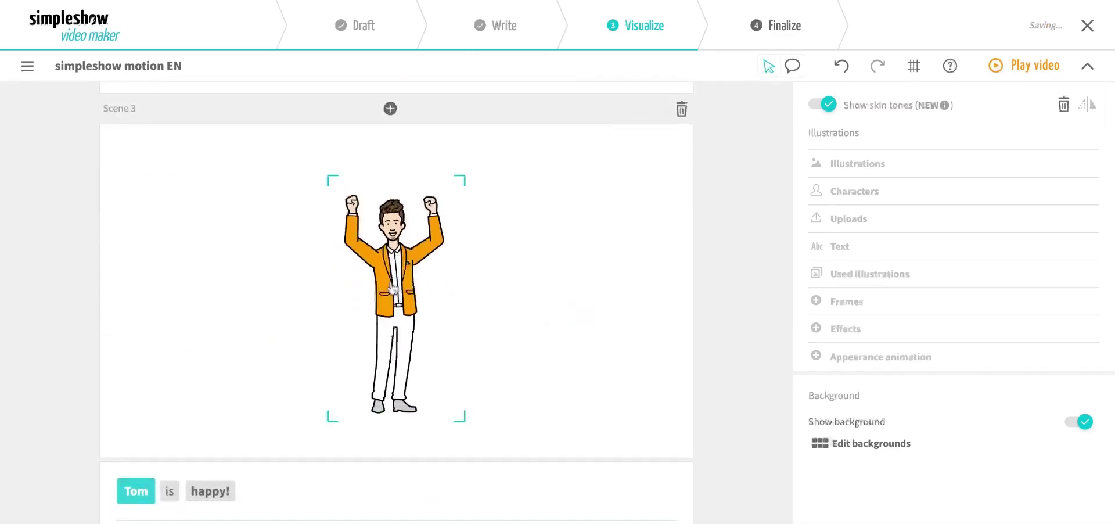
click(677, 113)
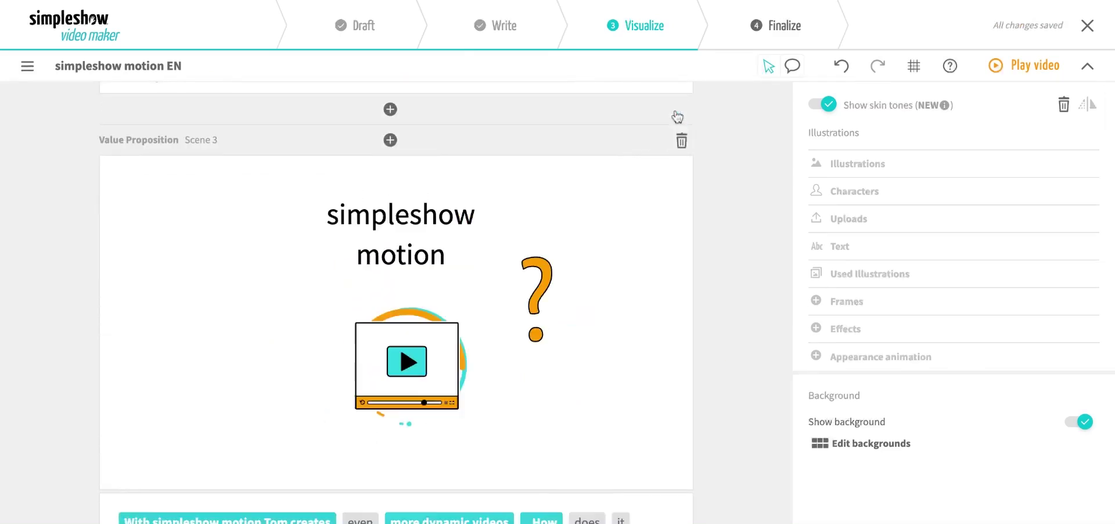
Select the 'correct execution' clipboard and browse its check-mark overlay under Effects > Overlays.
scroll(780, 226, down, 10)
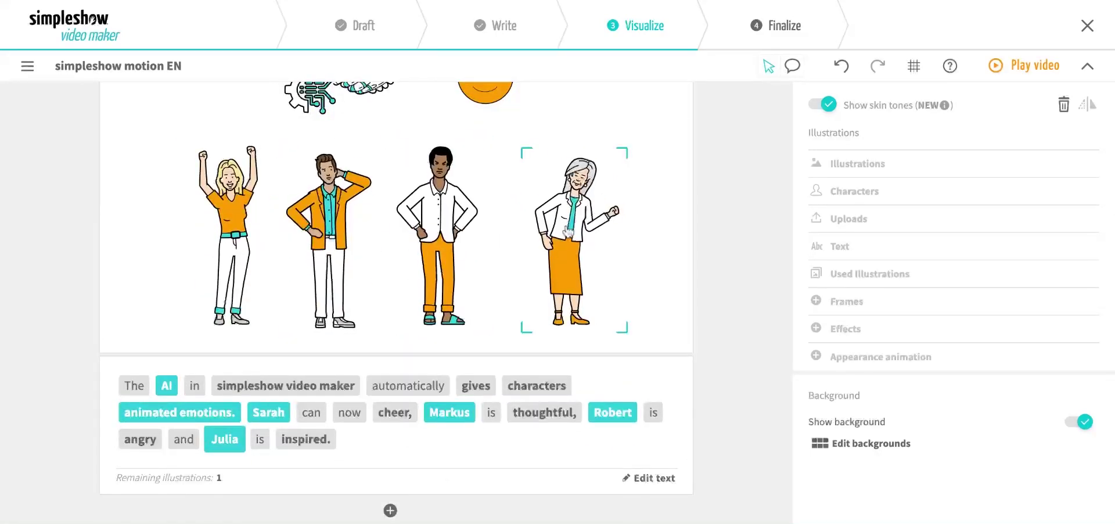
scroll(734, 255, down, 15)
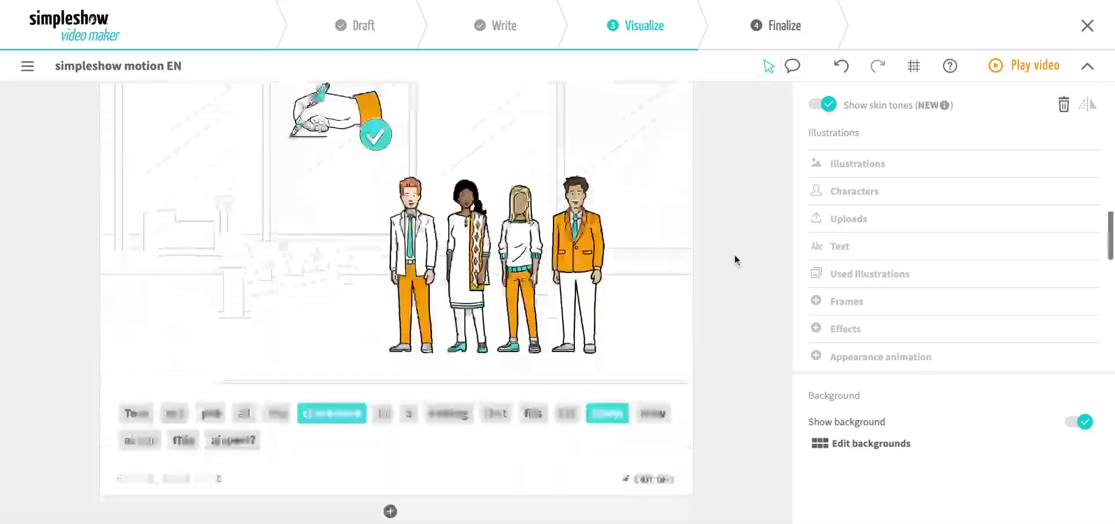
scroll(734, 256, down, 3)
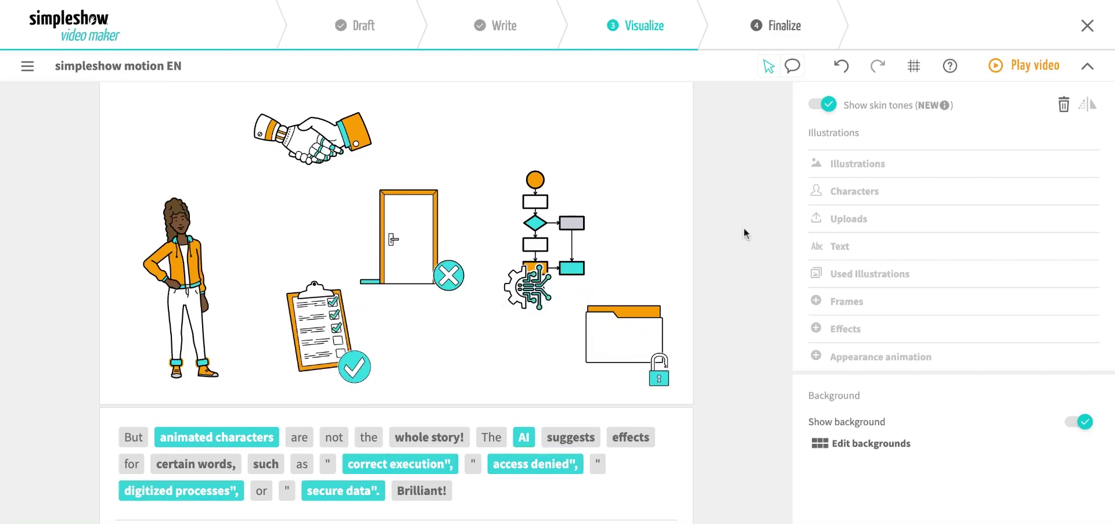
click(399, 464)
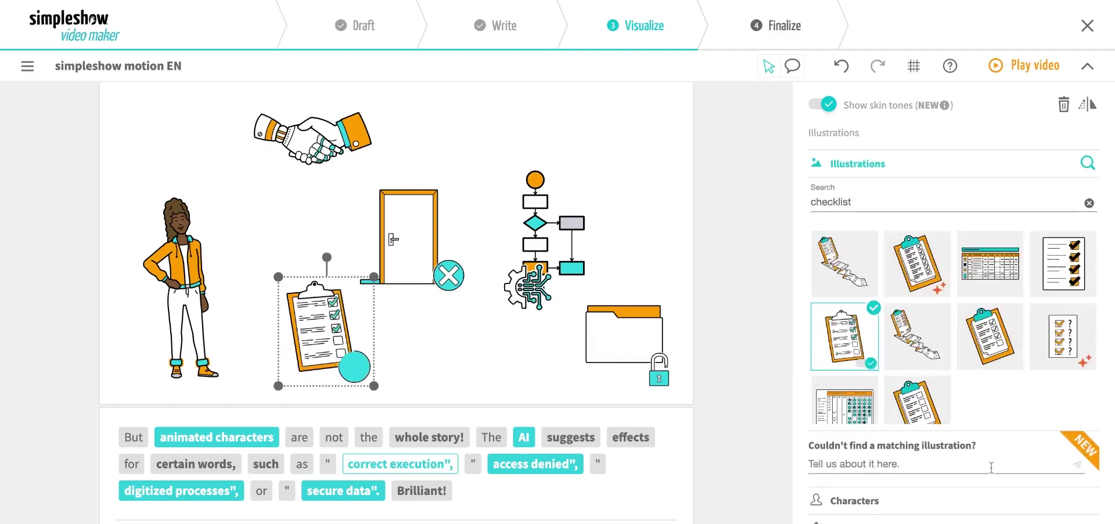
scroll(992, 460, down, 5)
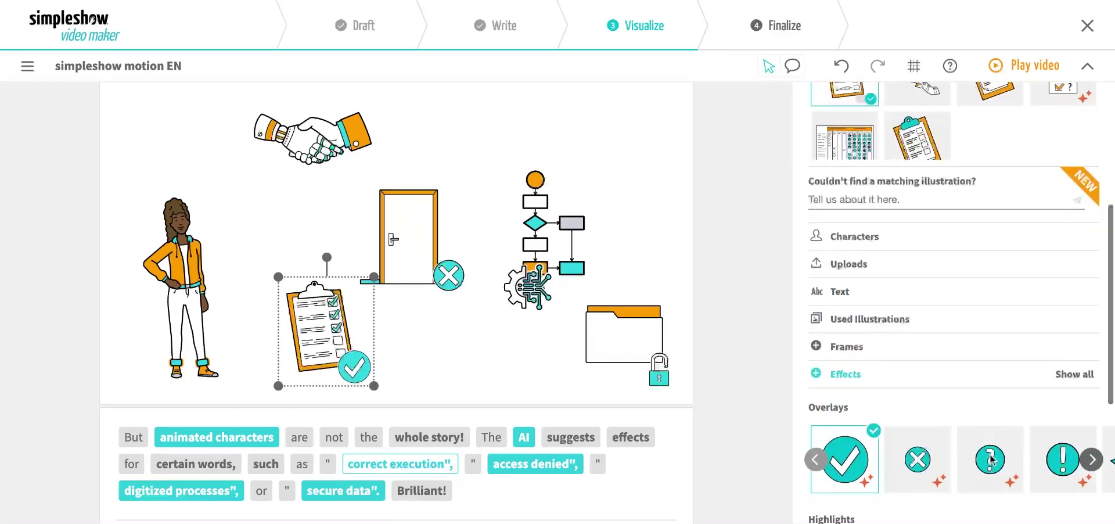
scroll(1017, 459, right, 3)
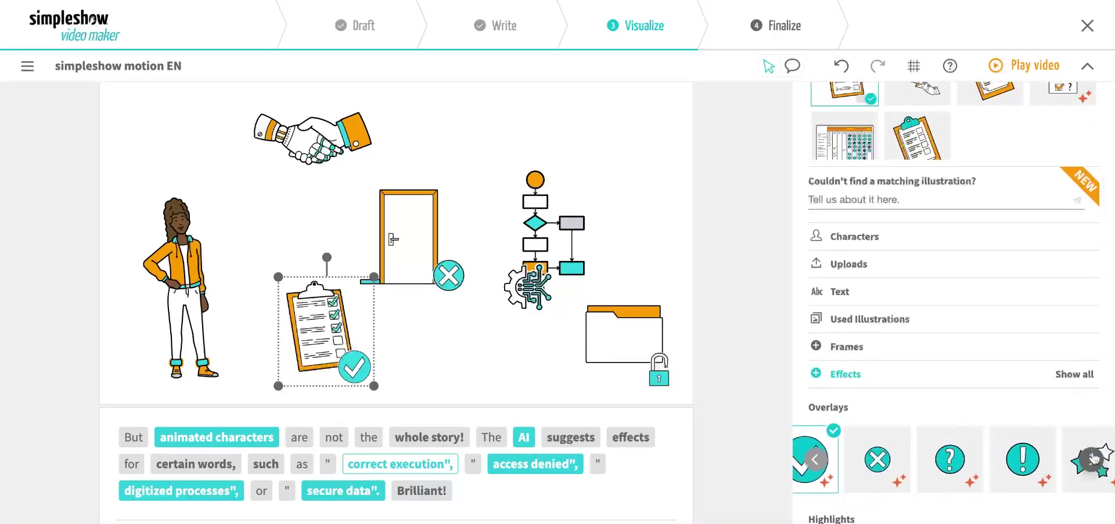
scroll(724, 364, down, 2)
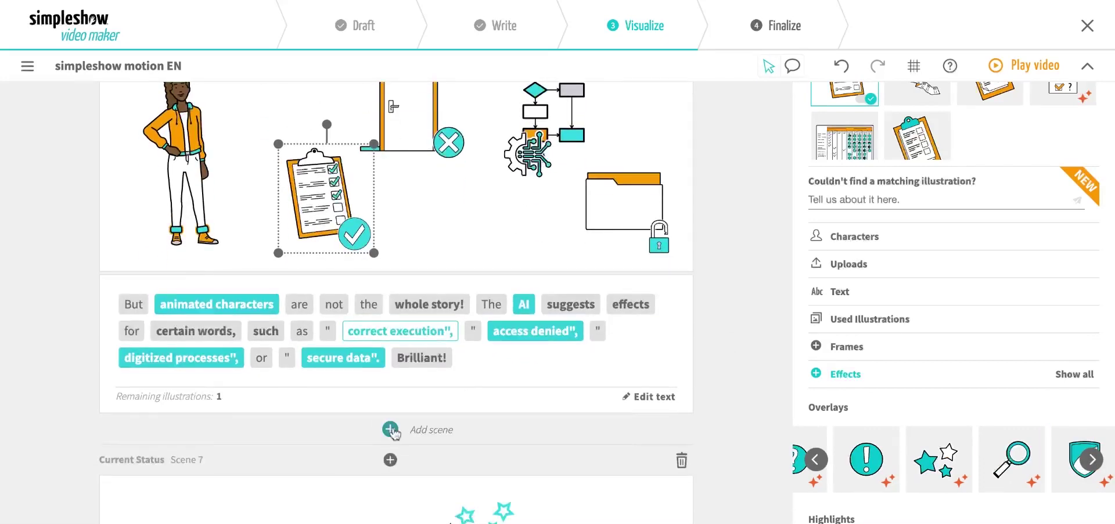
Add a scene reading 'We guarantee secure data!' before Current Status and save it.
click(394, 431)
scroll(395, 434, down, 2)
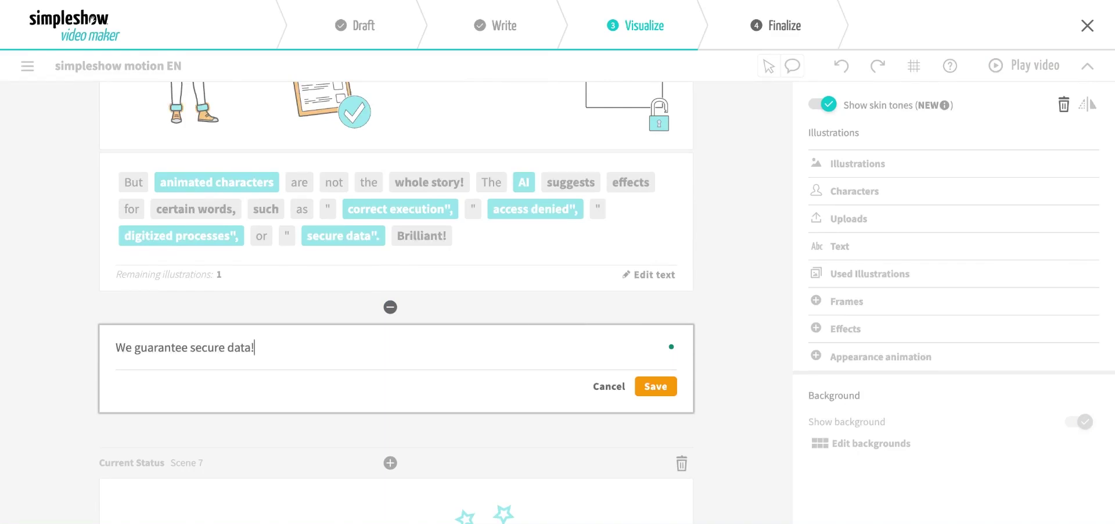
click(656, 388)
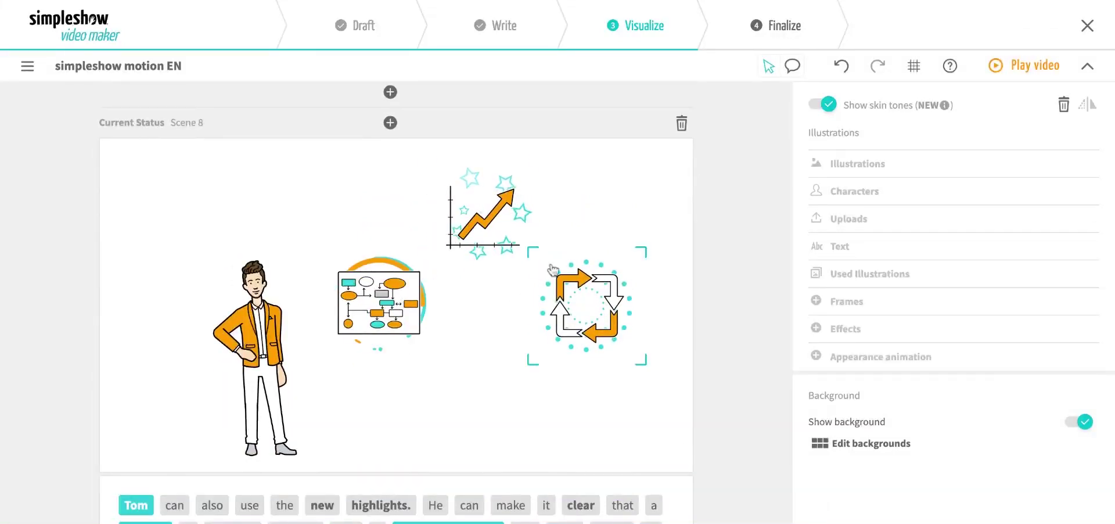
Select Scene 8's cycle illustration to view its dotted-circle highlight, then scroll to Scene 9.
click(566, 284)
scroll(856, 453, down, 5)
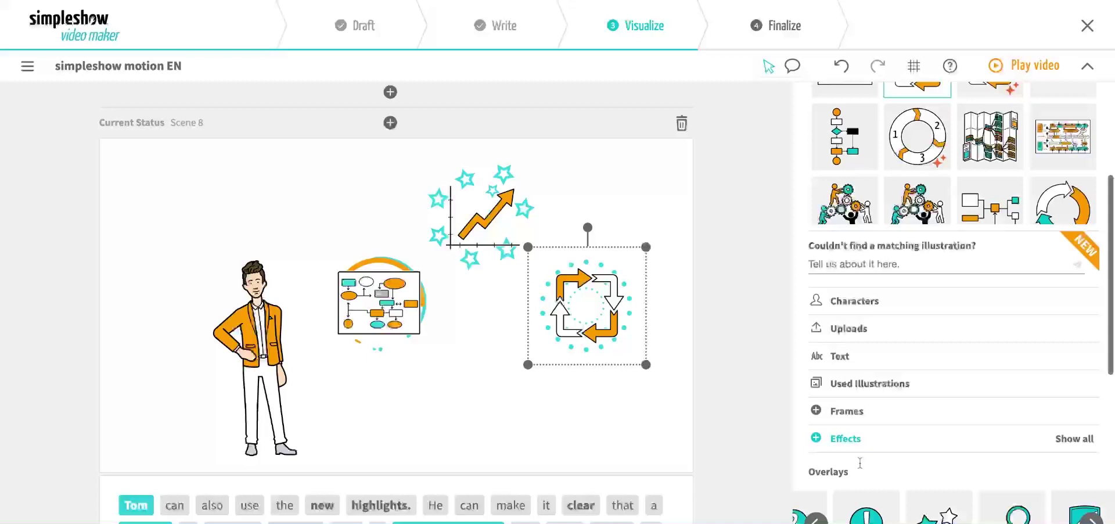
scroll(860, 462, left, 2)
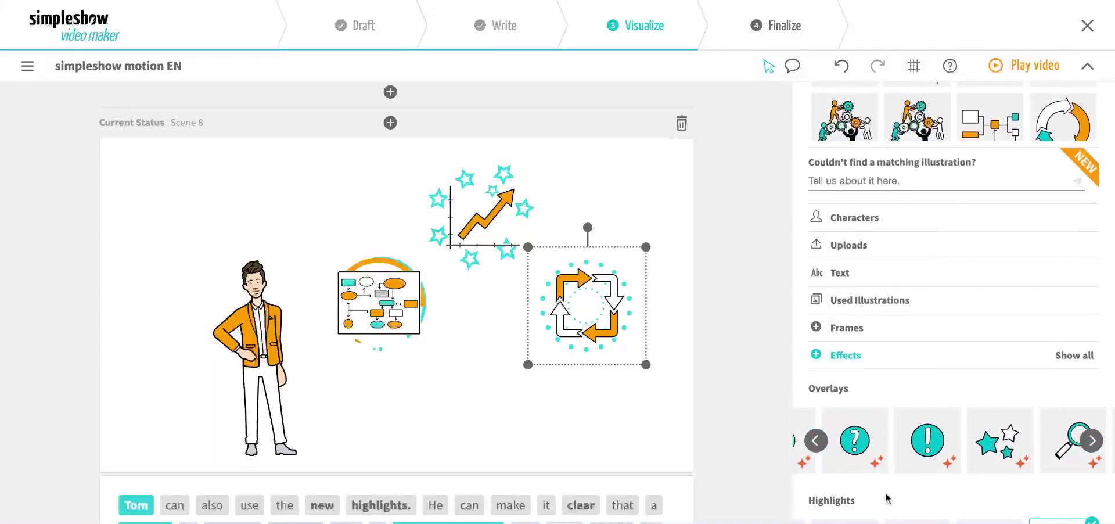
scroll(887, 497, down, 3)
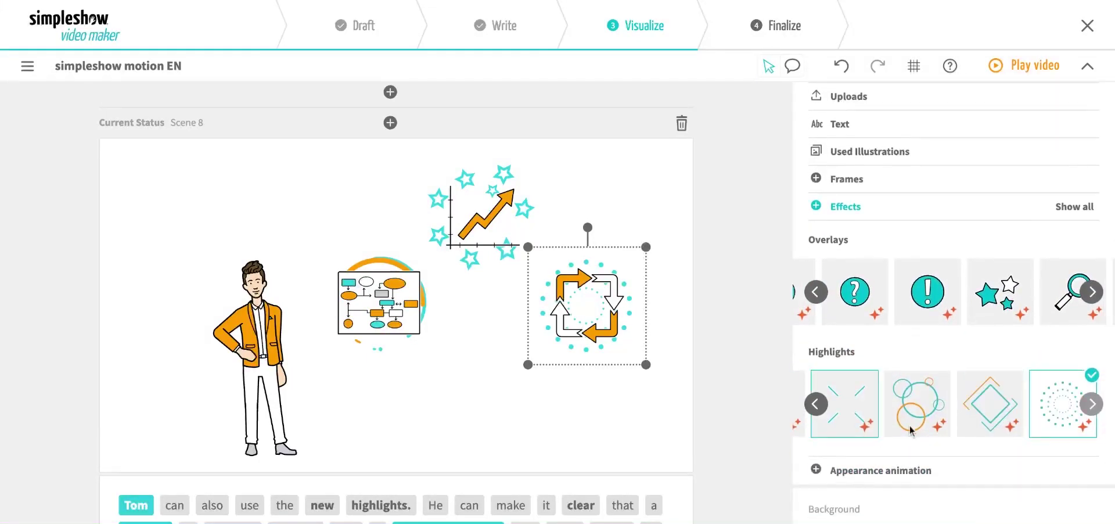
scroll(703, 349, down, 10)
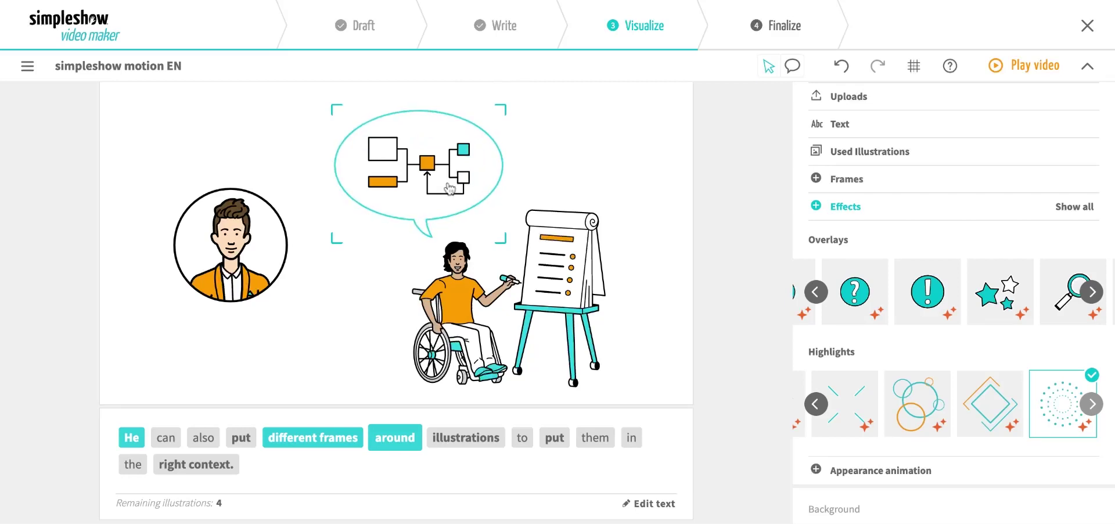
Try cloud and screen frames on the Scene 9 flowchart, then settle on the computer-monitor frame.
click(459, 209)
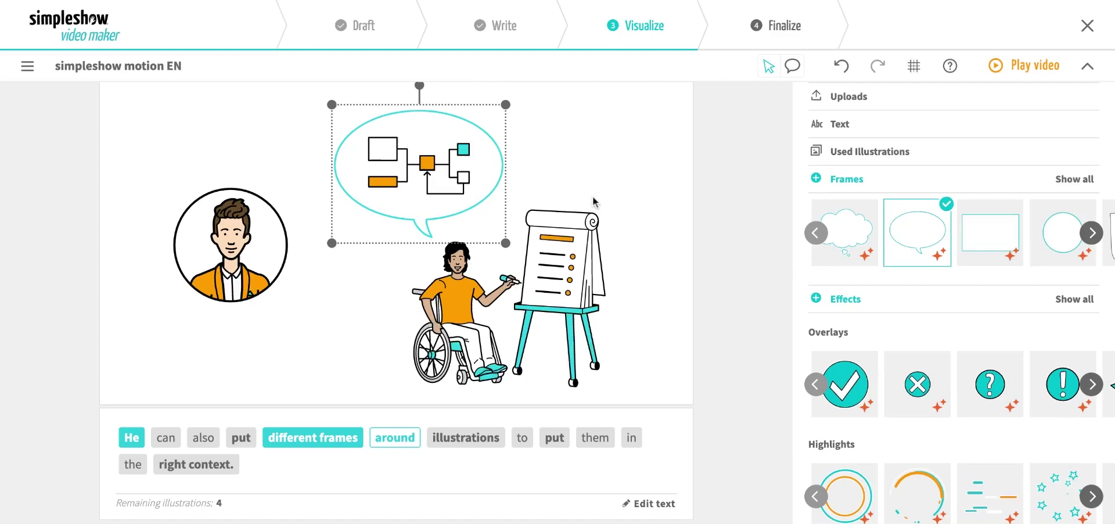
click(858, 235)
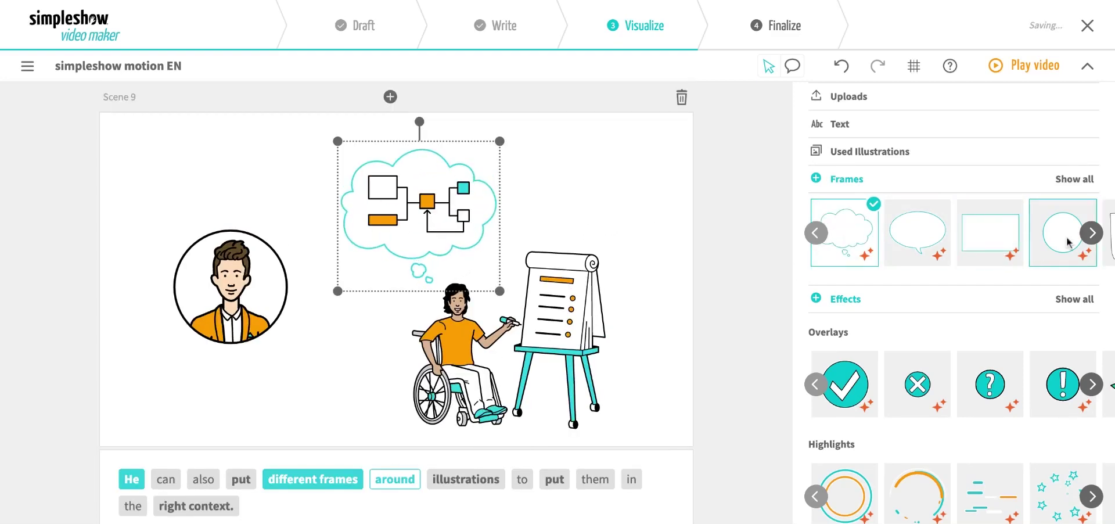
click(1092, 233)
click(1091, 232)
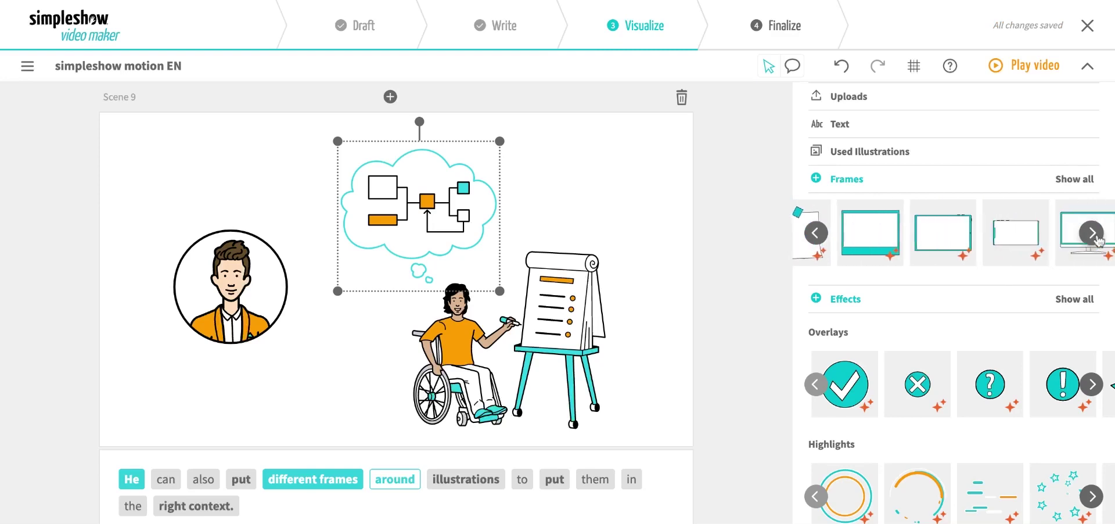
click(991, 241)
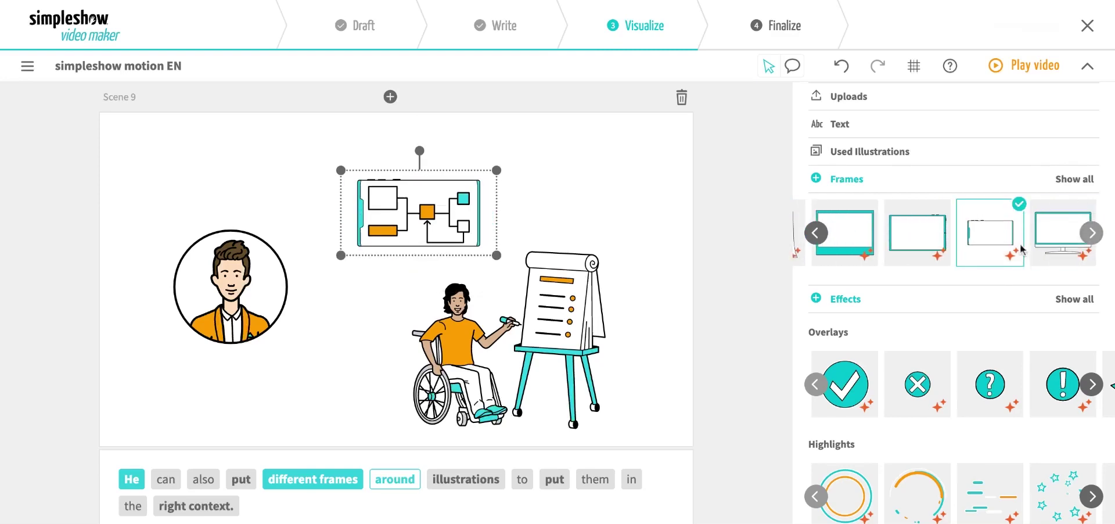
click(1050, 247)
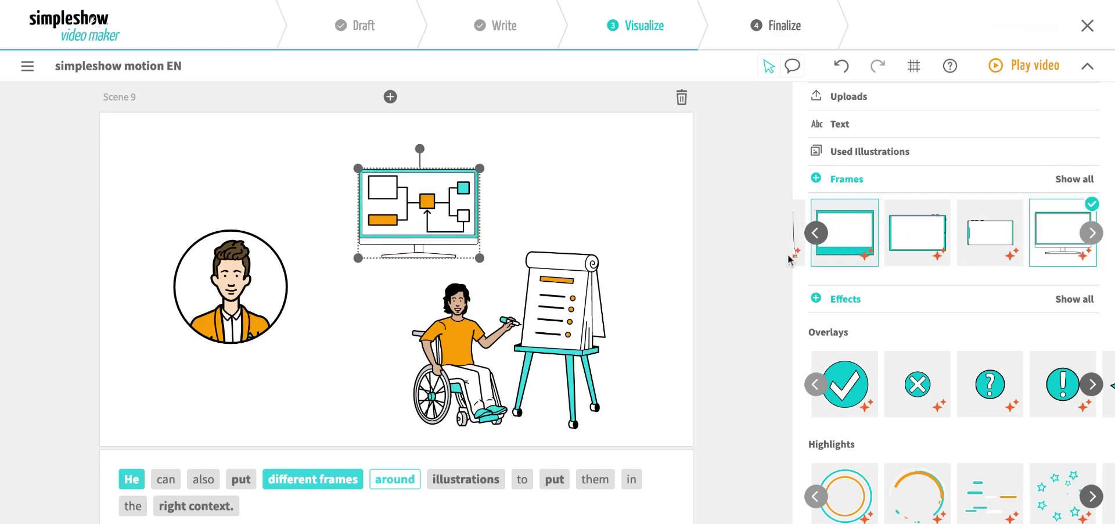
click(773, 277)
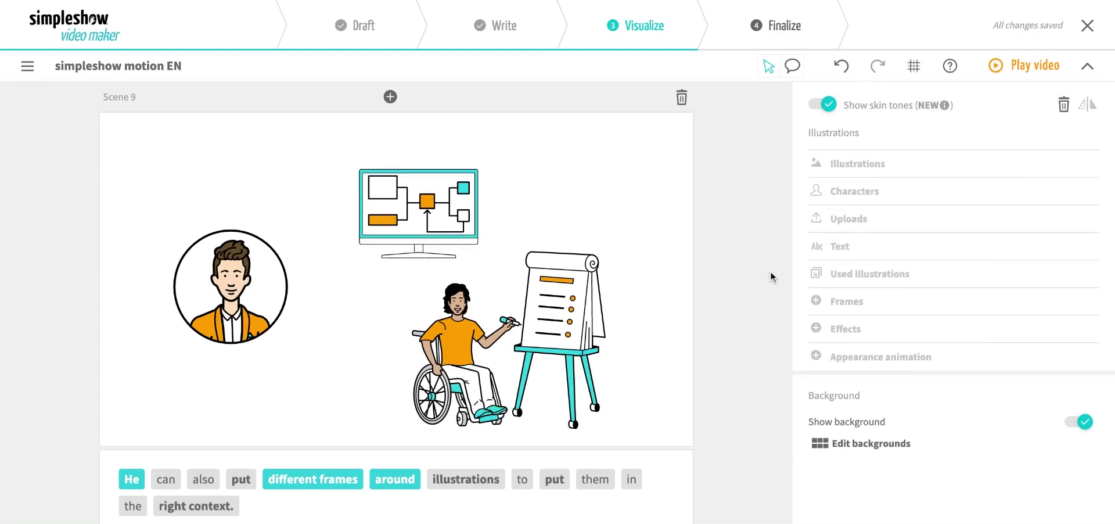